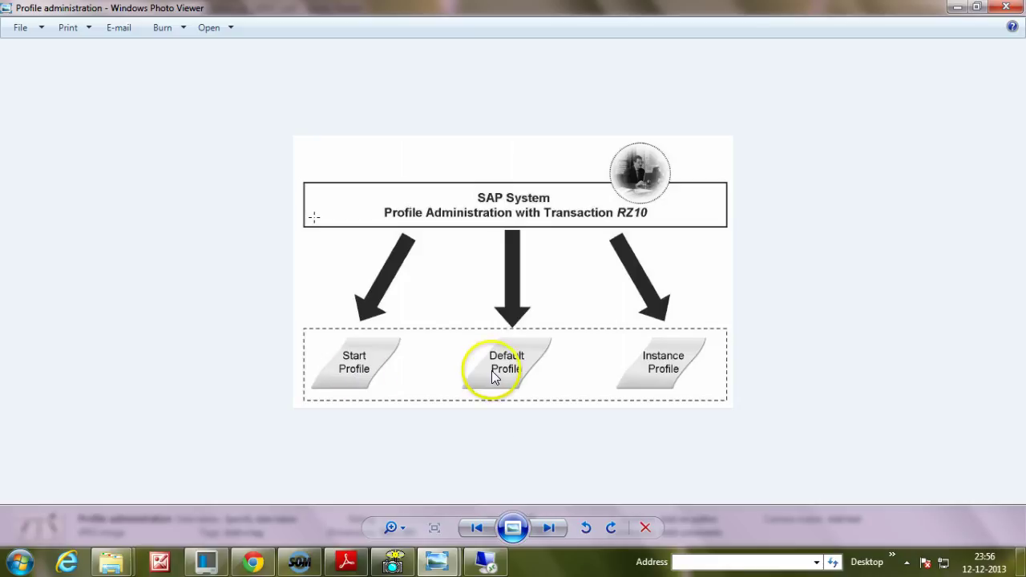
click(490, 566)
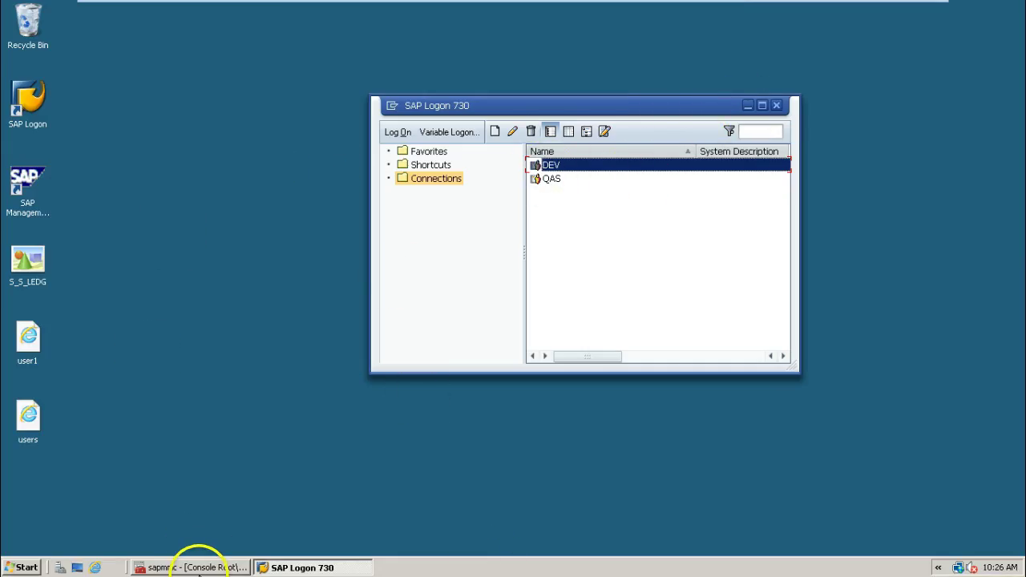
click(200, 553)
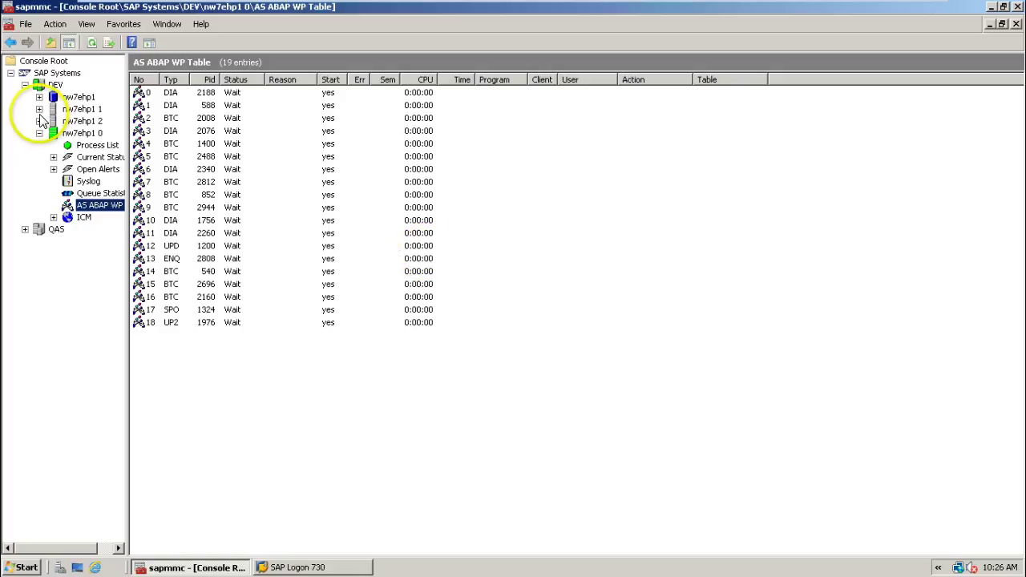
click(39, 133)
click(25, 85)
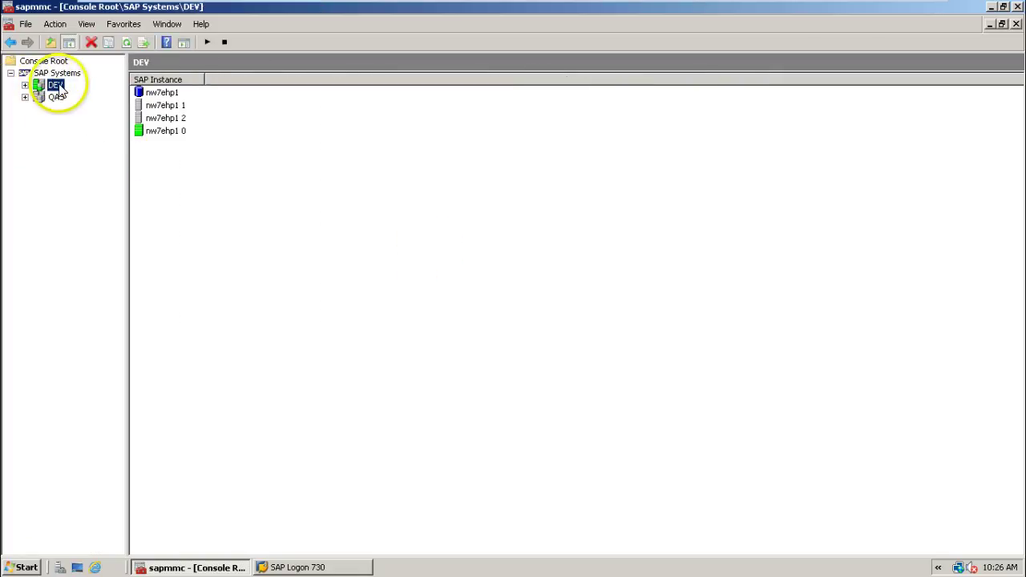
click(25, 85)
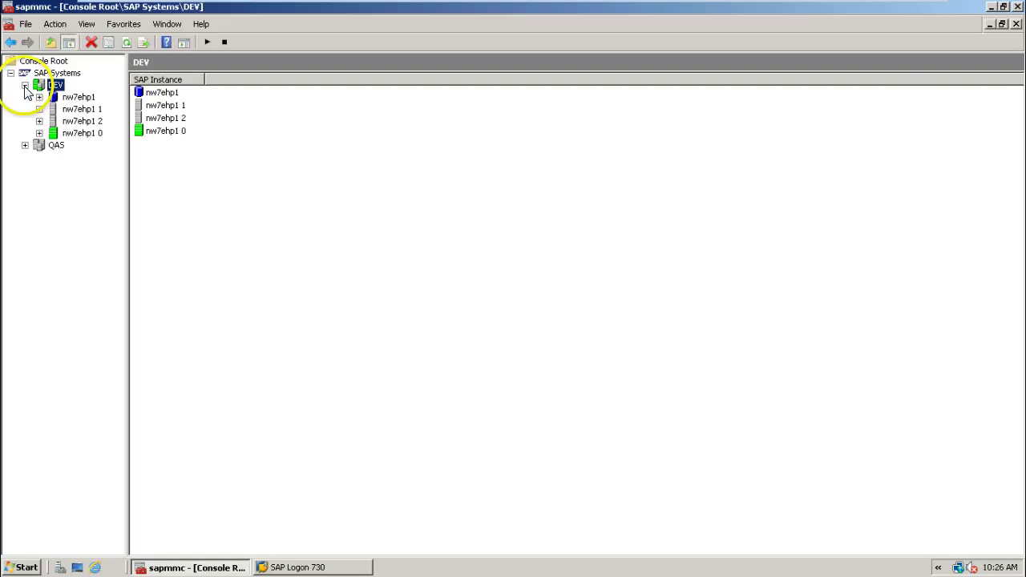
click(84, 133)
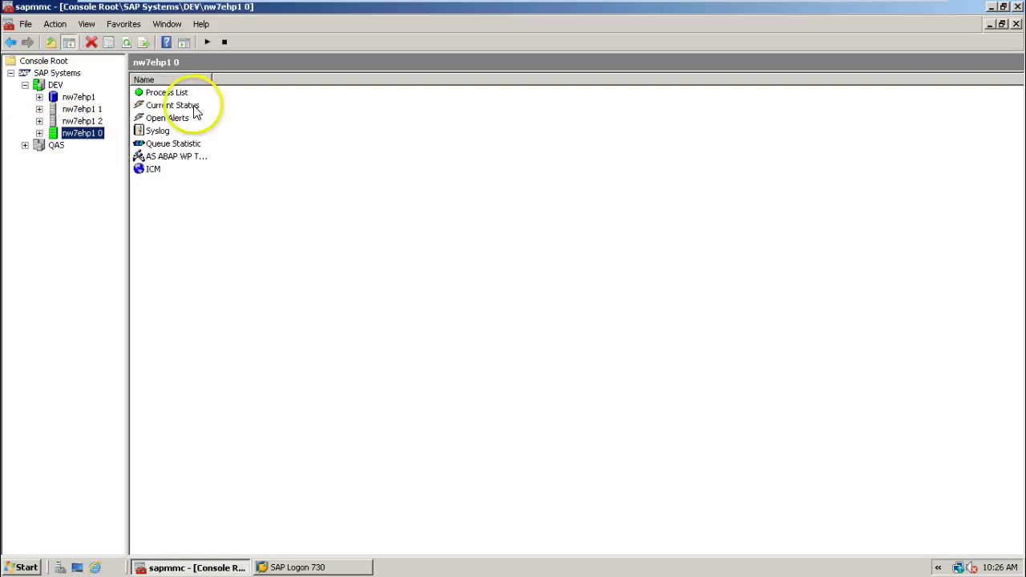
click(215, 80)
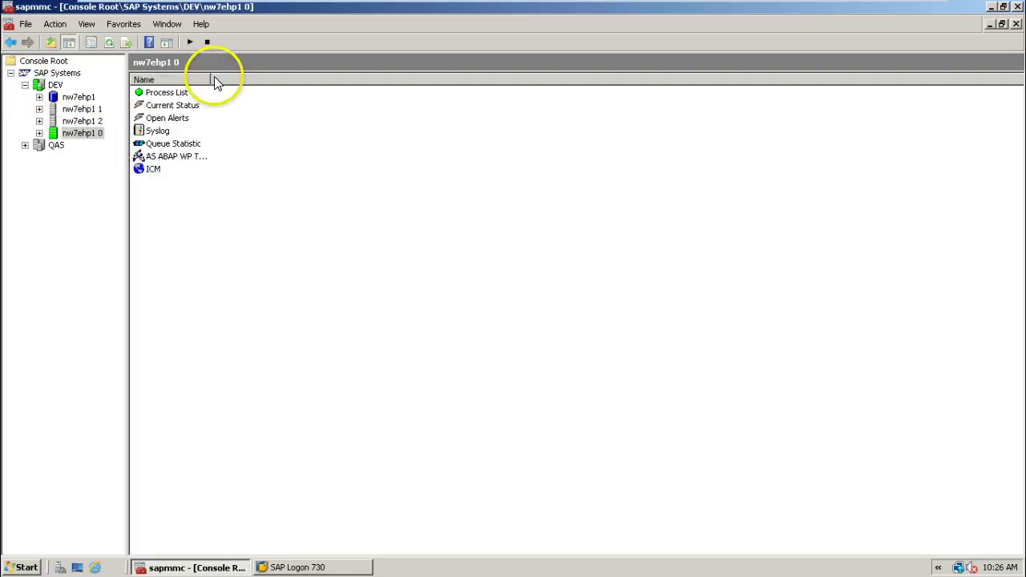
click(39, 133)
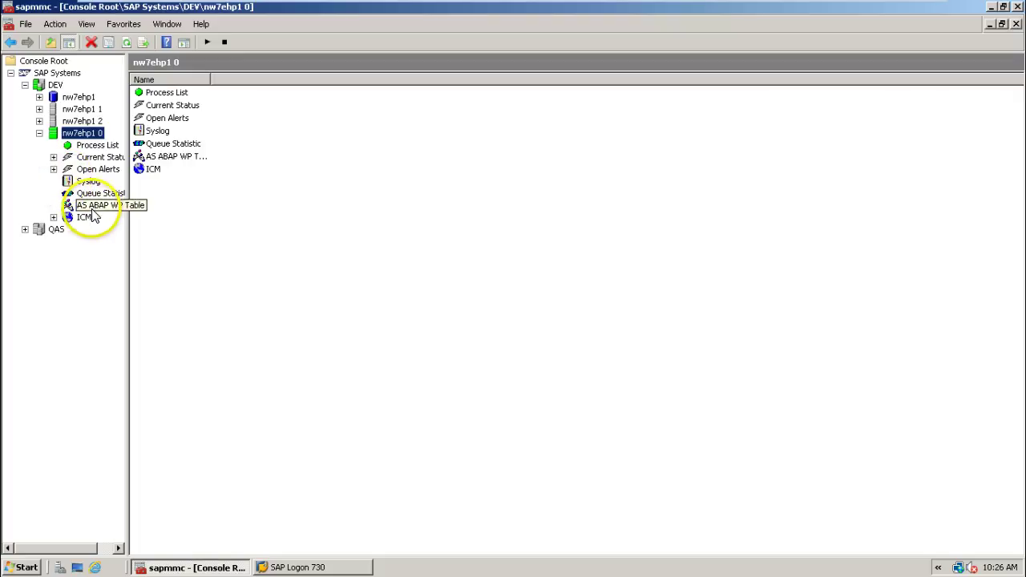
click(92, 206)
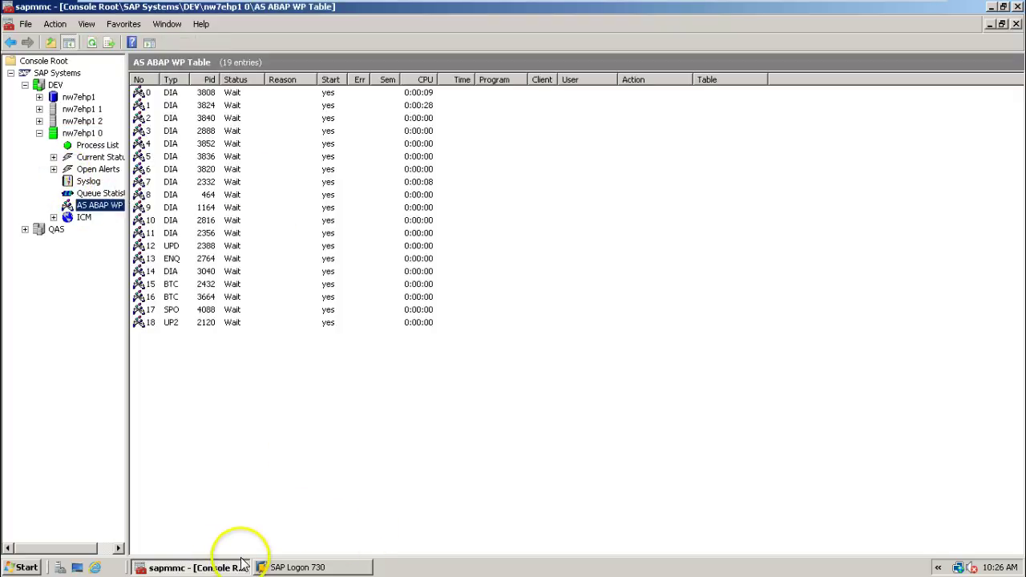
click(215, 565)
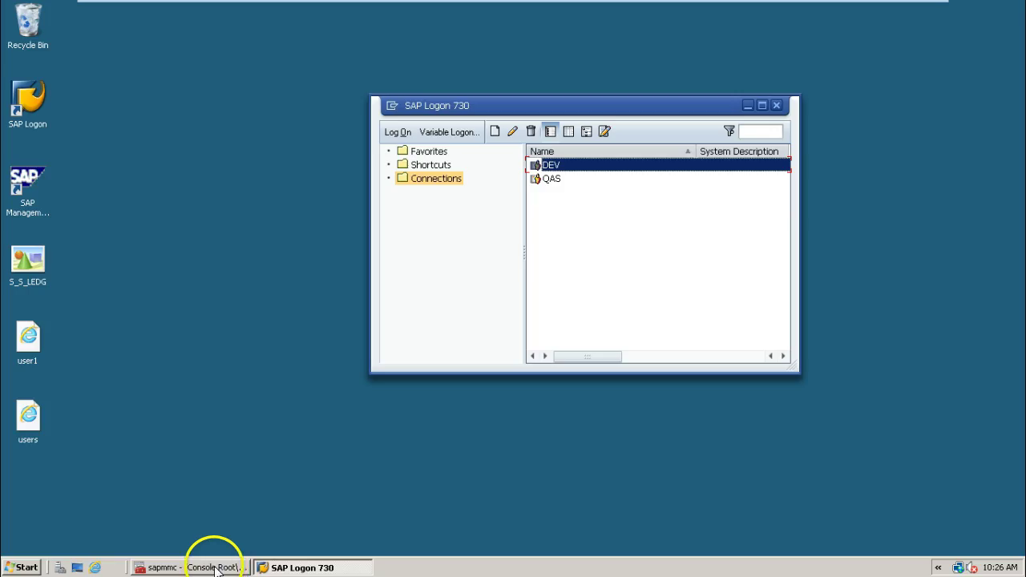
- Browse from Computer through Local Disk (C:) into C:\usr\sap\DEV\SYS\profile
click(24, 567)
click(236, 304)
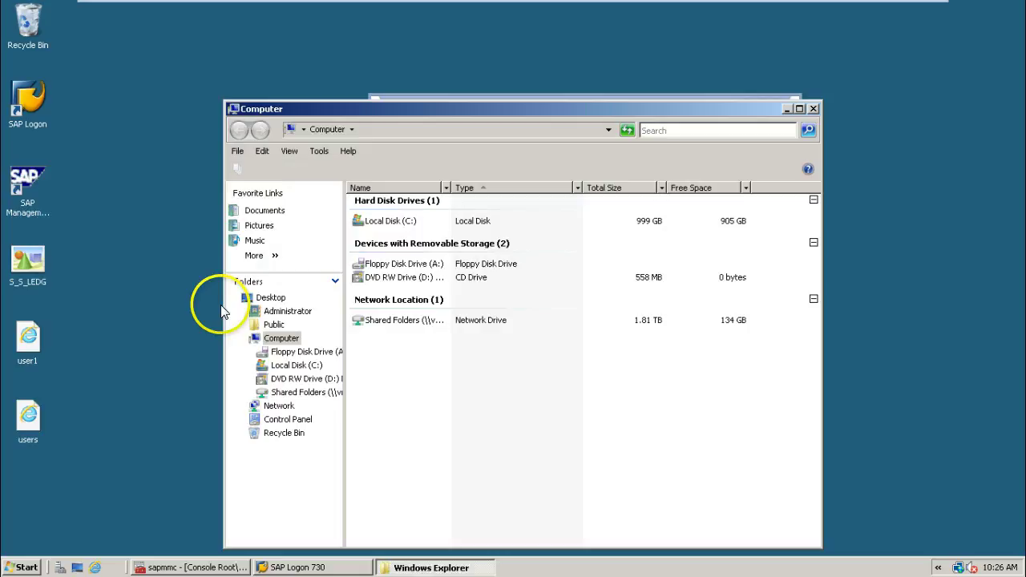
double_click(384, 222)
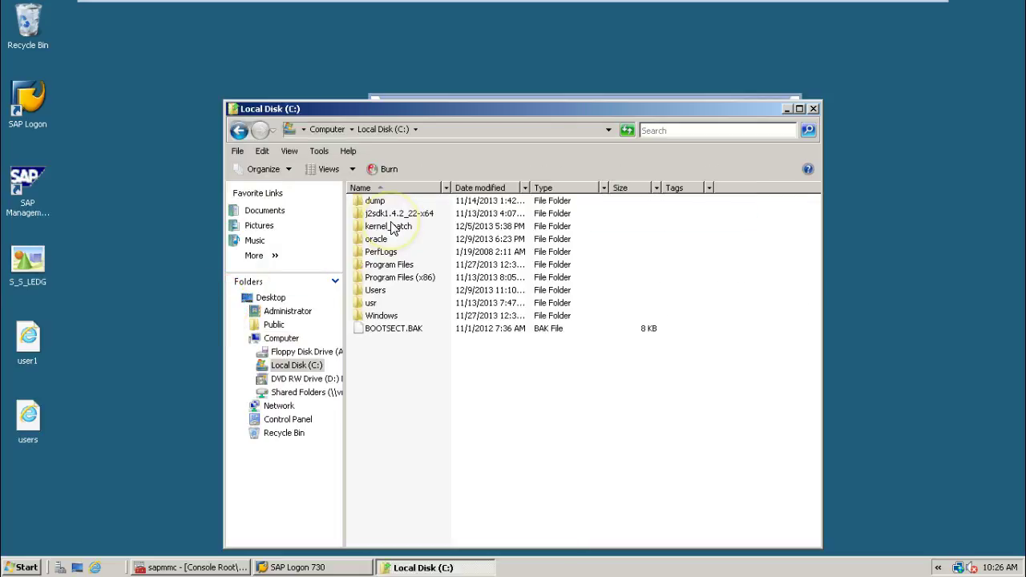
double_click(369, 304)
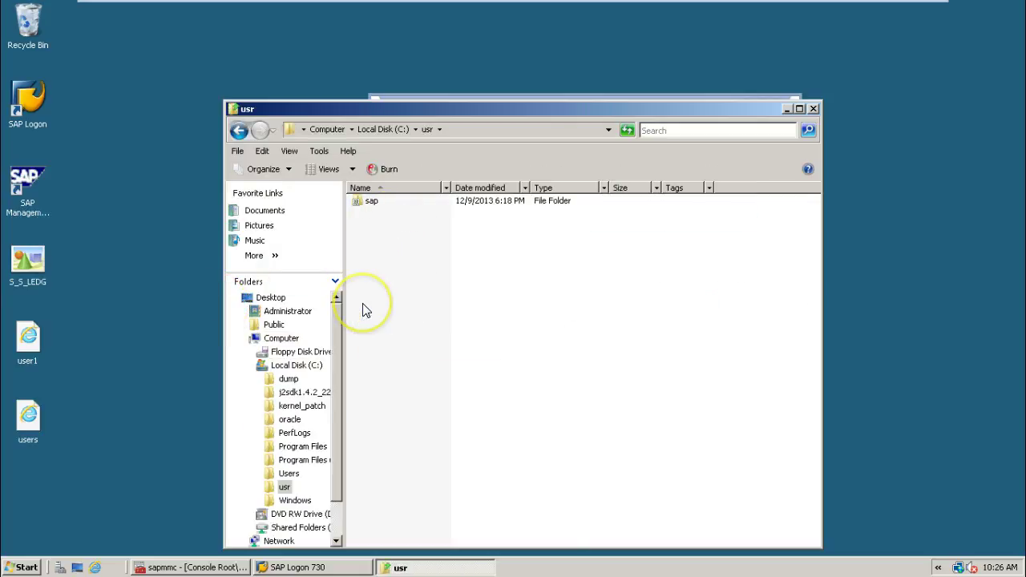
click(372, 207)
click(366, 206)
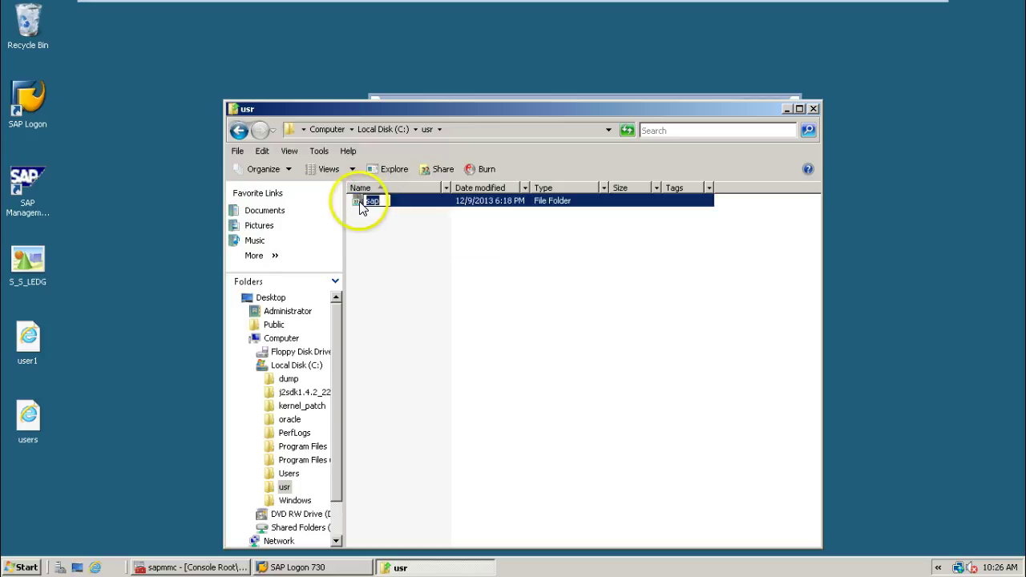
double_click(359, 202)
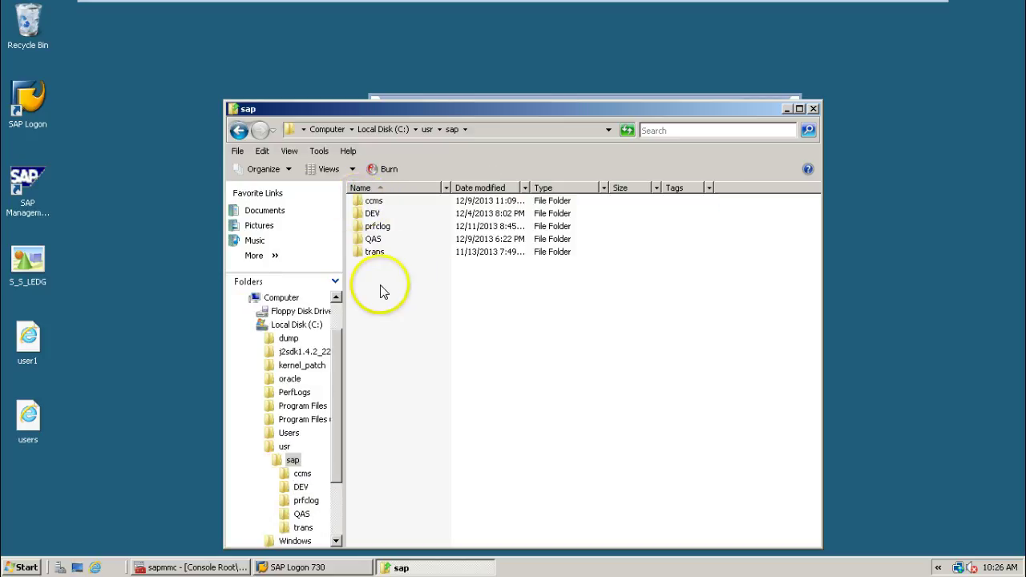
double_click(361, 215)
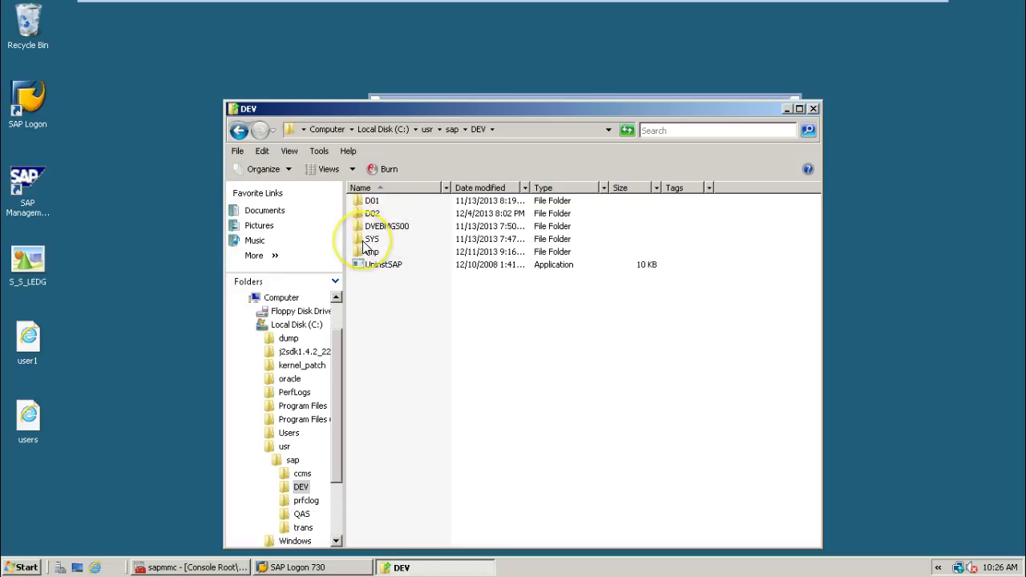
double_click(371, 239)
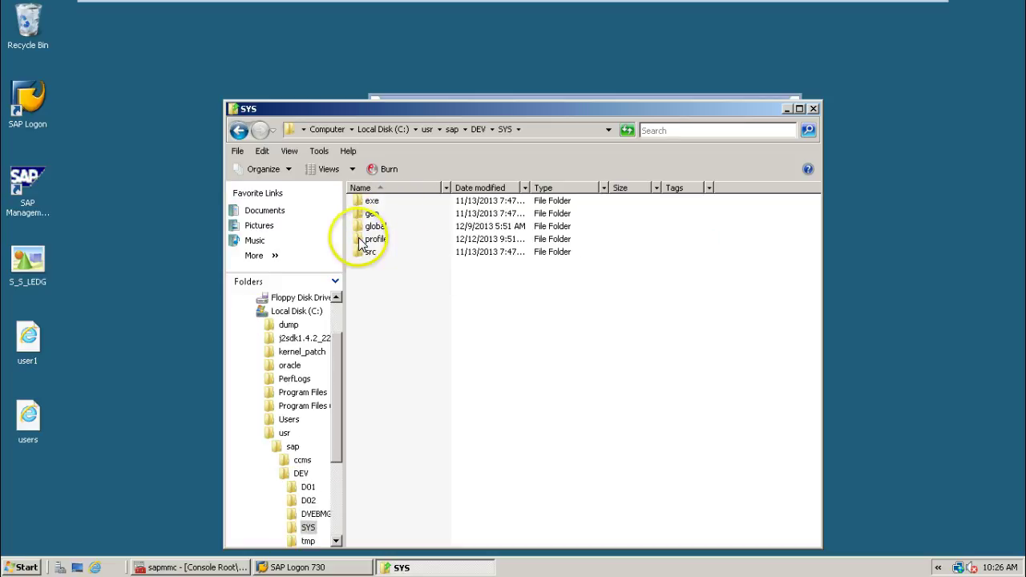
double_click(360, 241)
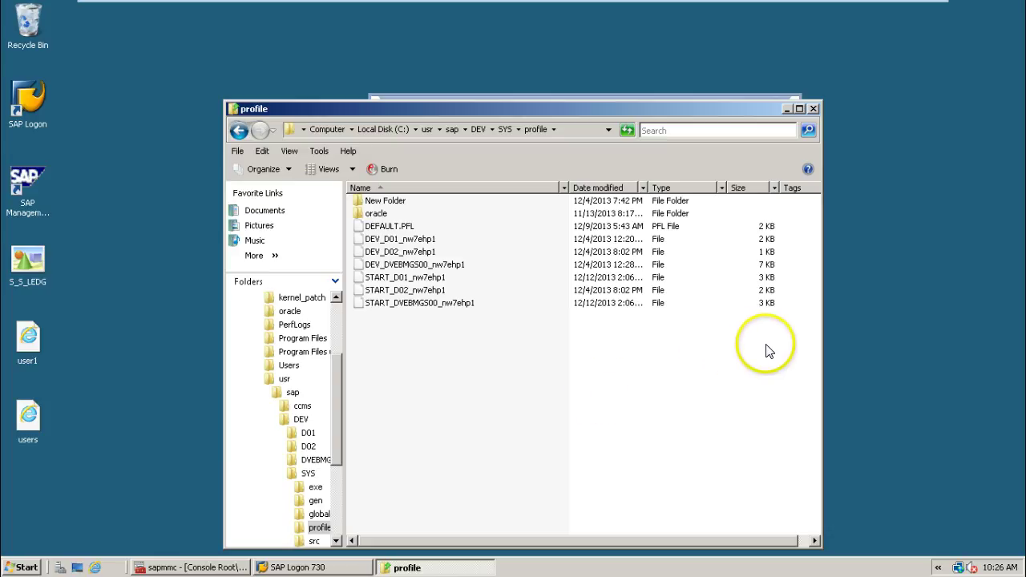
- Select all profile files, then DEFAULT.PFL alone, and return to the SAP Management Console
drag(765, 344, 369, 228)
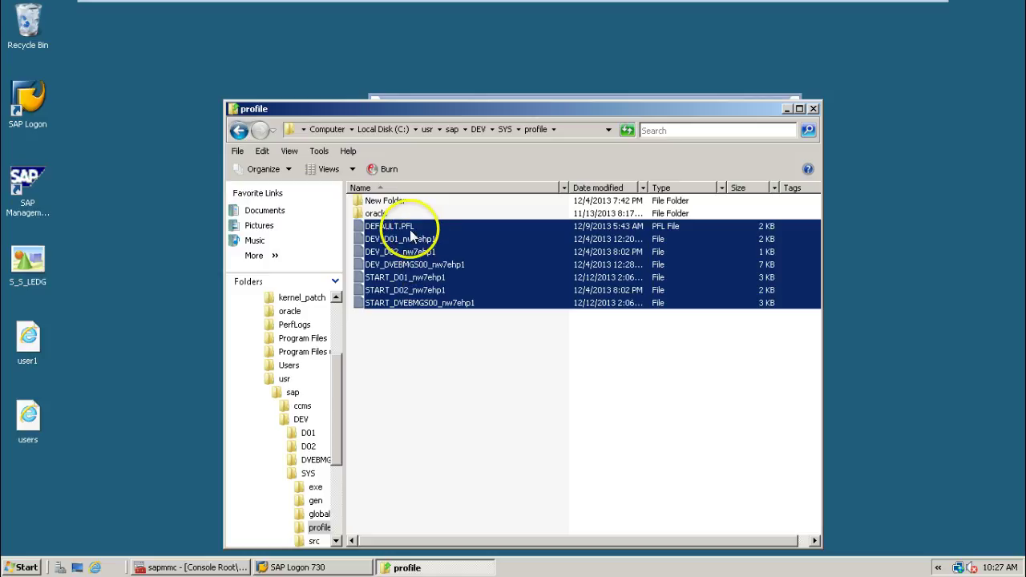
click(415, 375)
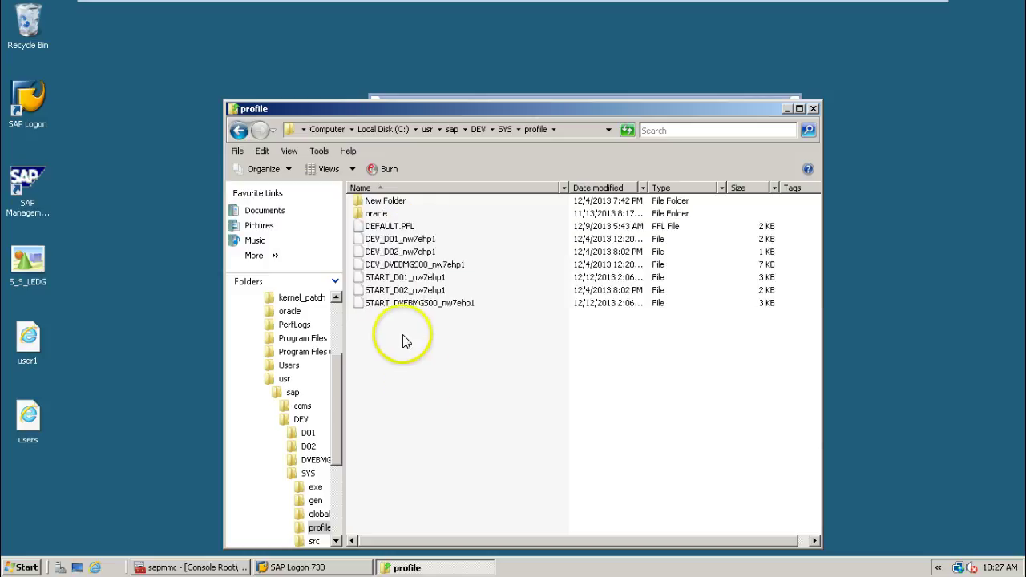
click(377, 226)
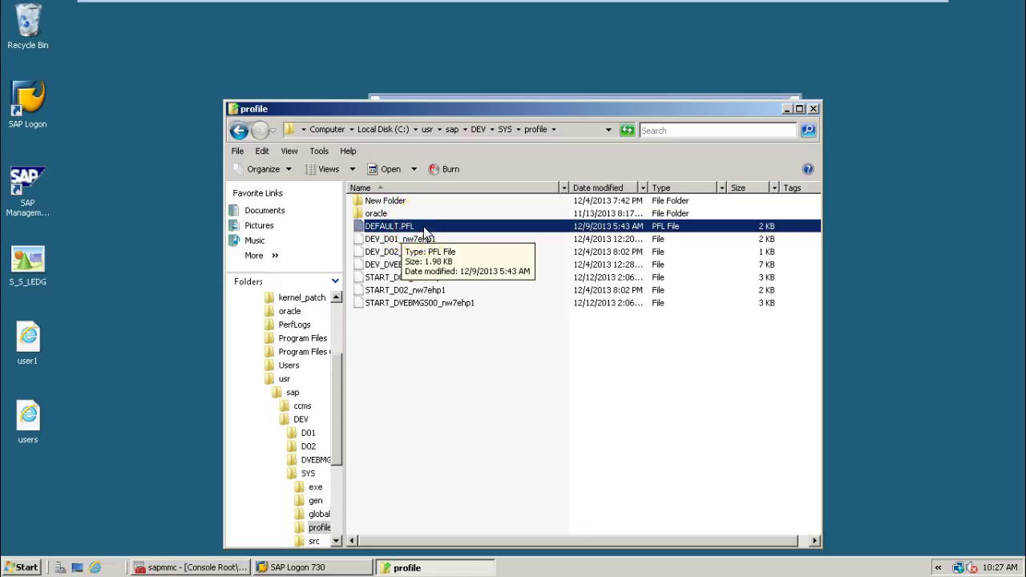
click(205, 568)
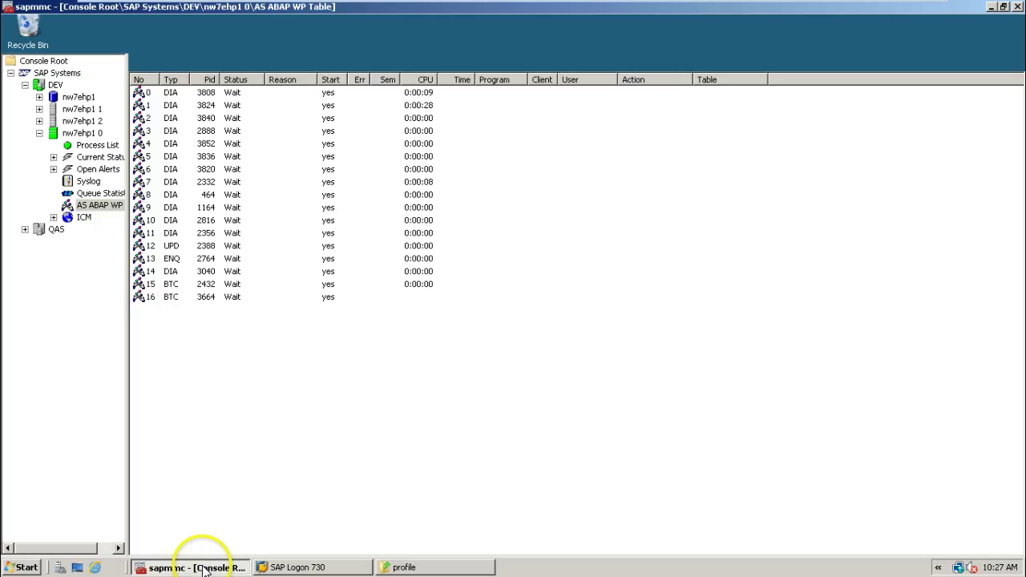
- Collapse instance nw7ehp1 0, then show nw7ehp1 2 and nw7ehp1 1 in the console tree
click(39, 133)
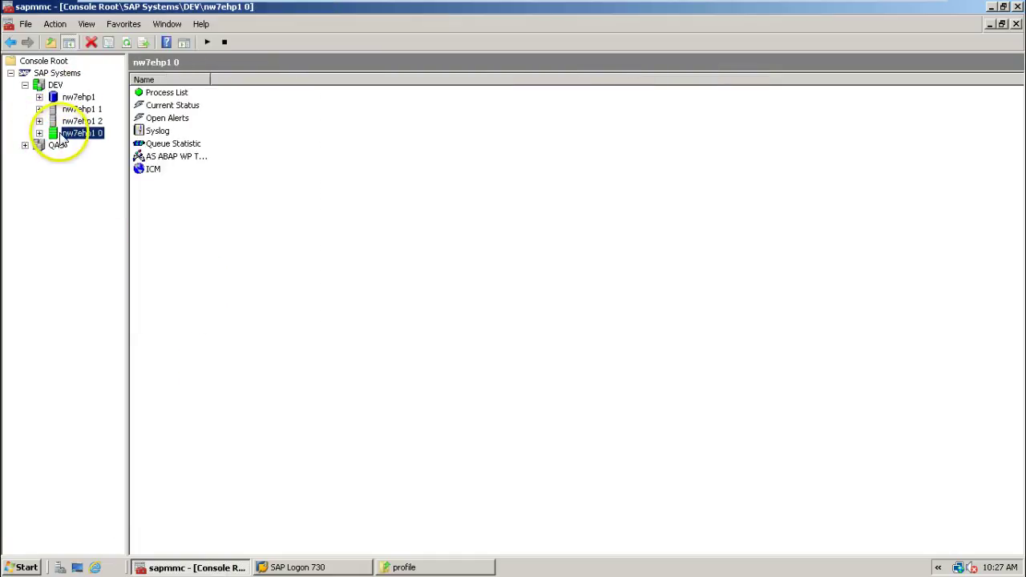
click(74, 120)
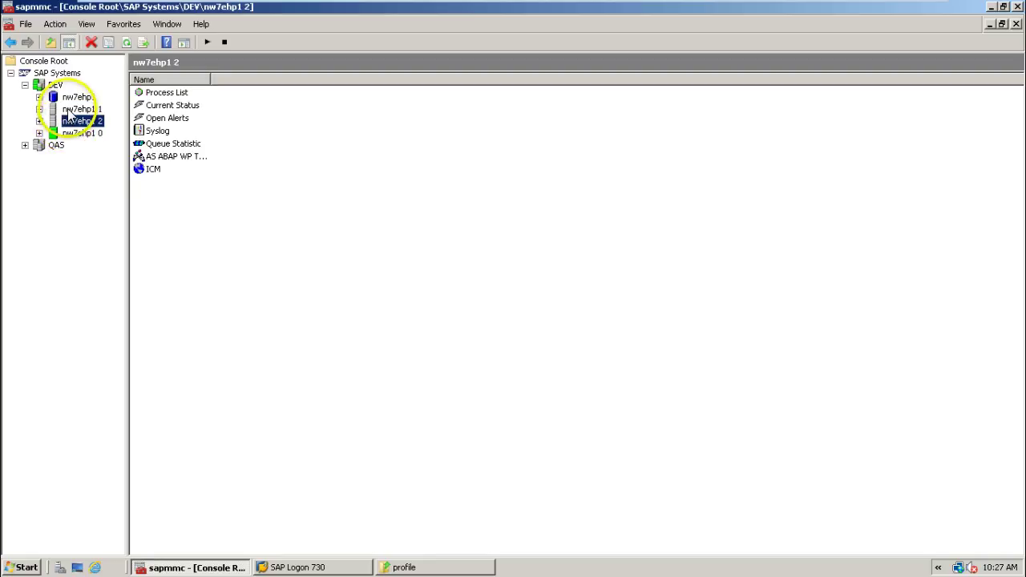
click(72, 109)
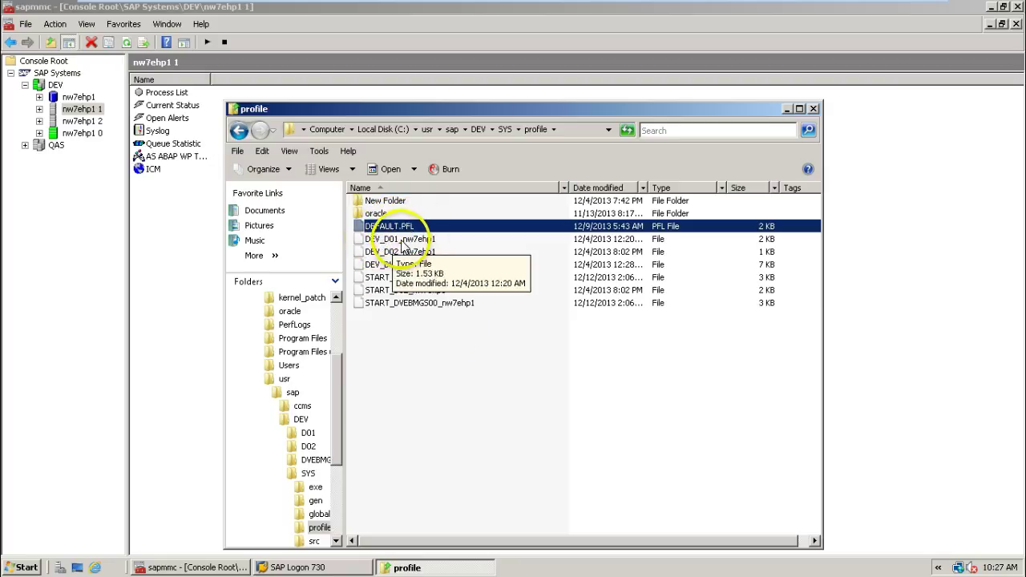
- Inspect the DEV_ and START_ profiles for D01, D02 and DVEBMGS00, highlighting the DVEBMGS00 pair
click(401, 239)
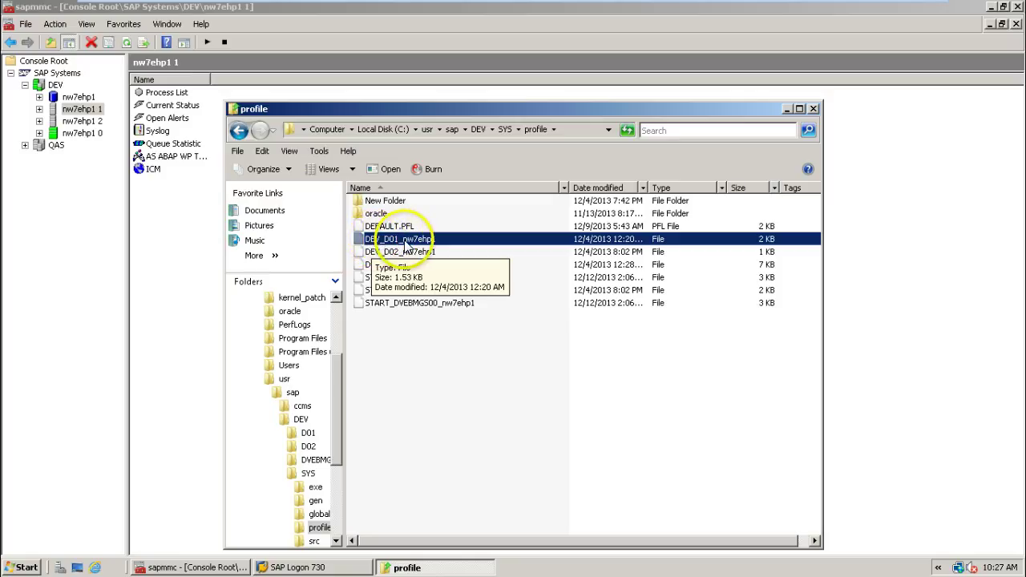
click(393, 252)
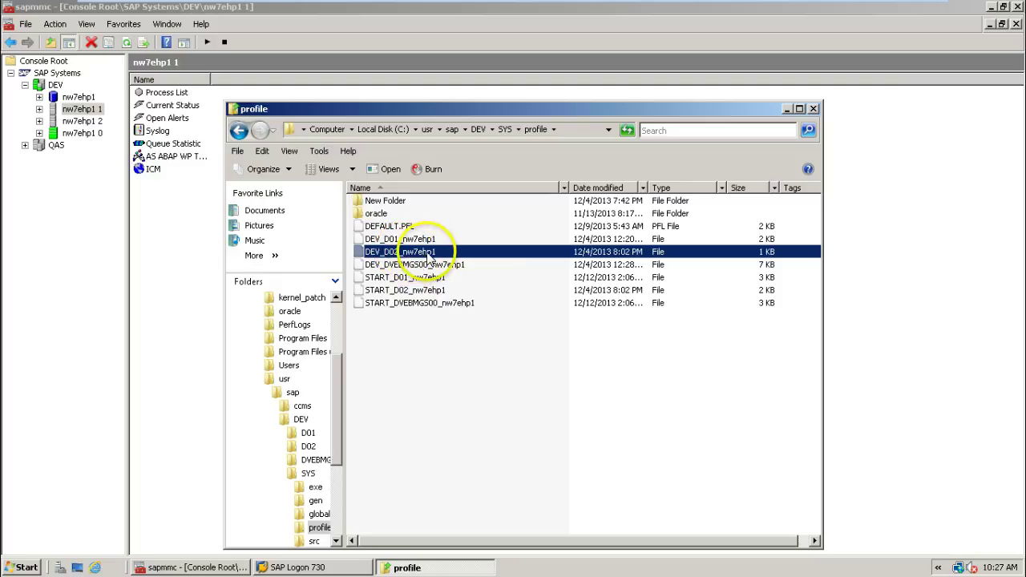
click(381, 264)
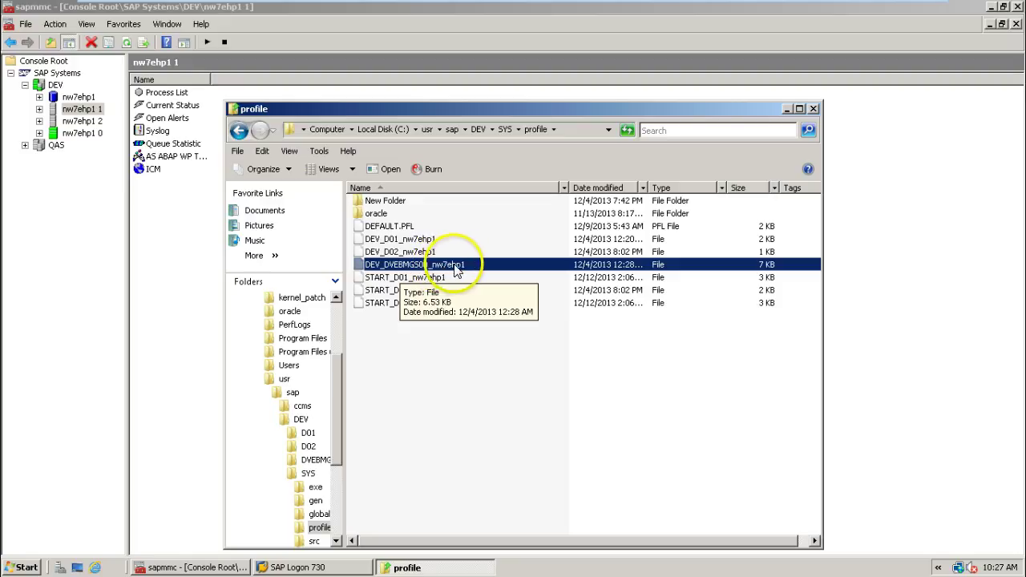
click(414, 278)
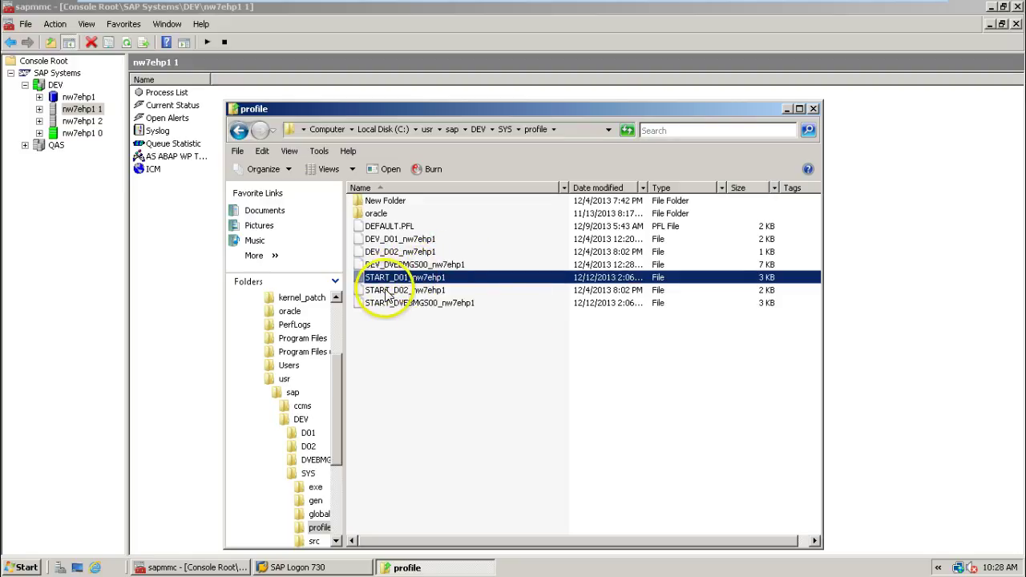
click(404, 291)
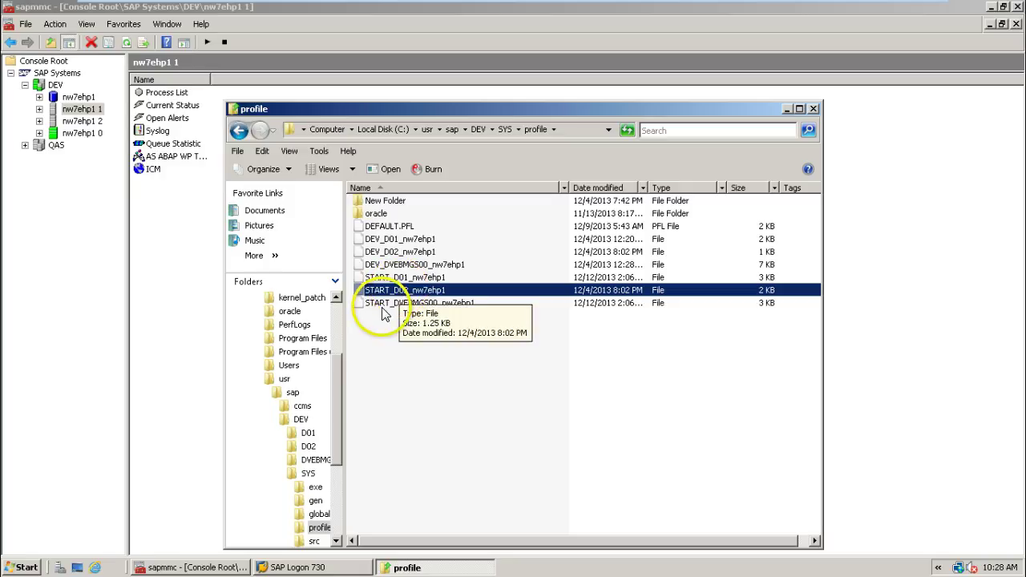
click(396, 305)
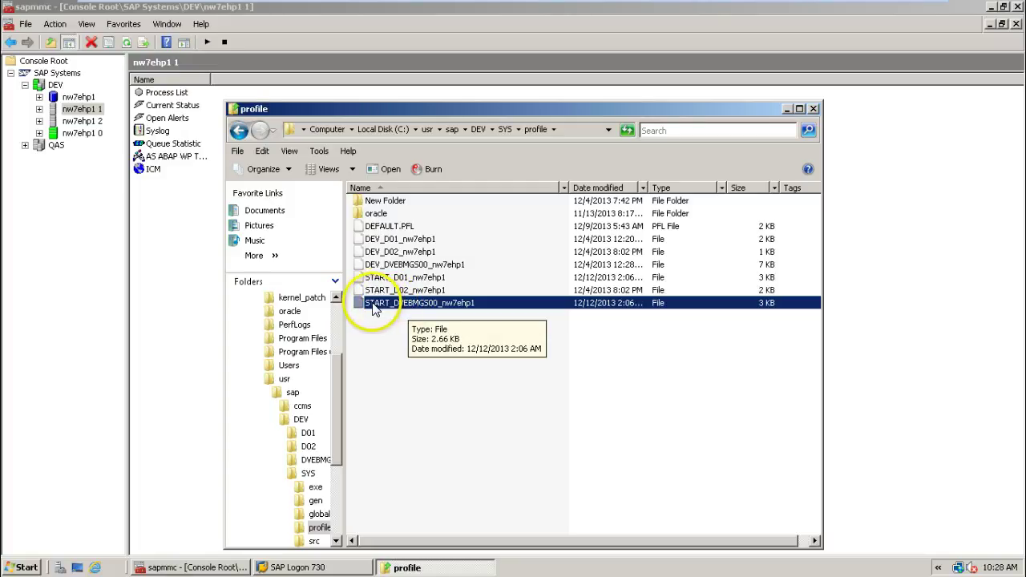
click(376, 268)
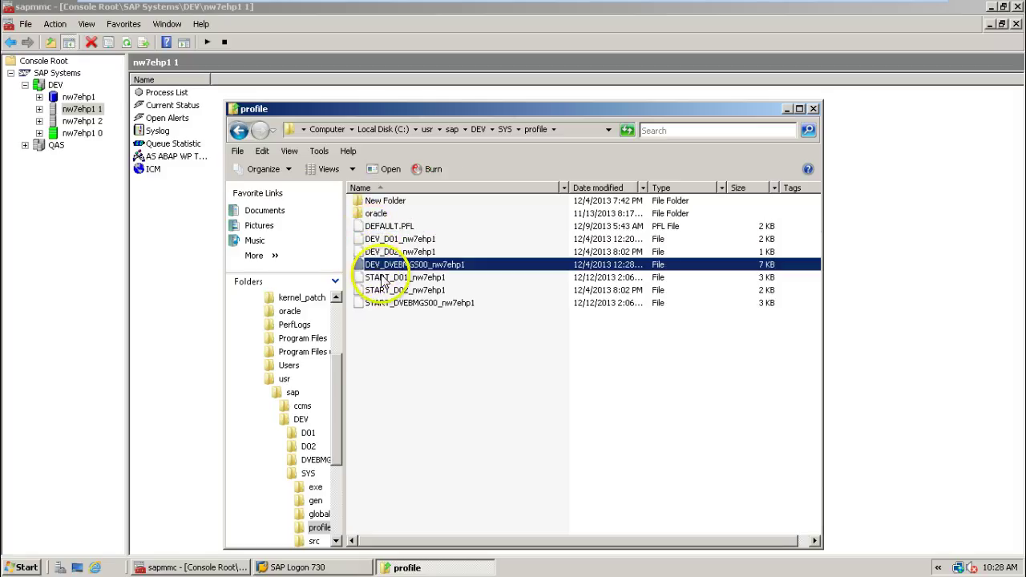
click(387, 309)
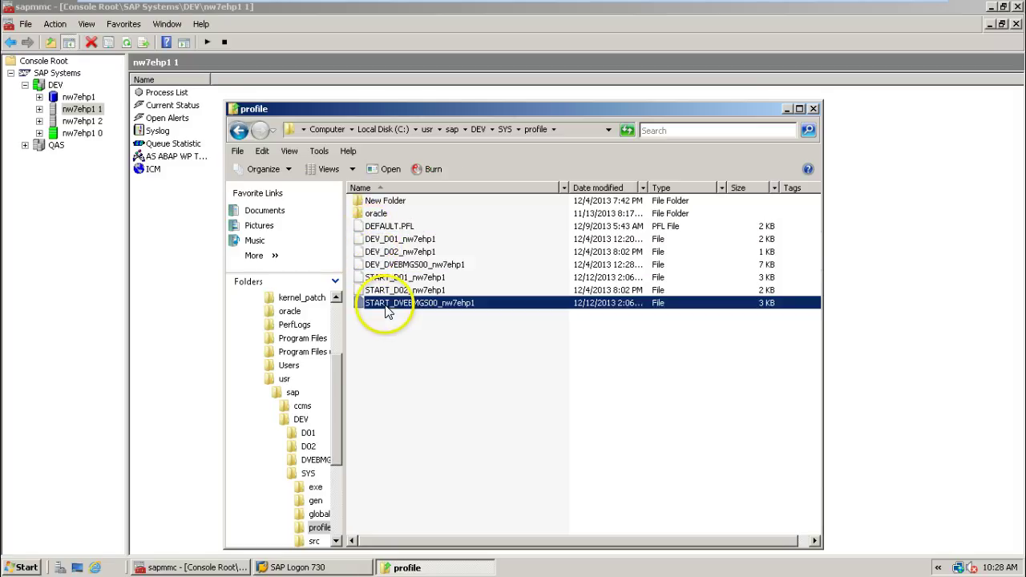
- Navigate from the sap folder into QAS\SYS\profile
click(453, 130)
click(370, 241)
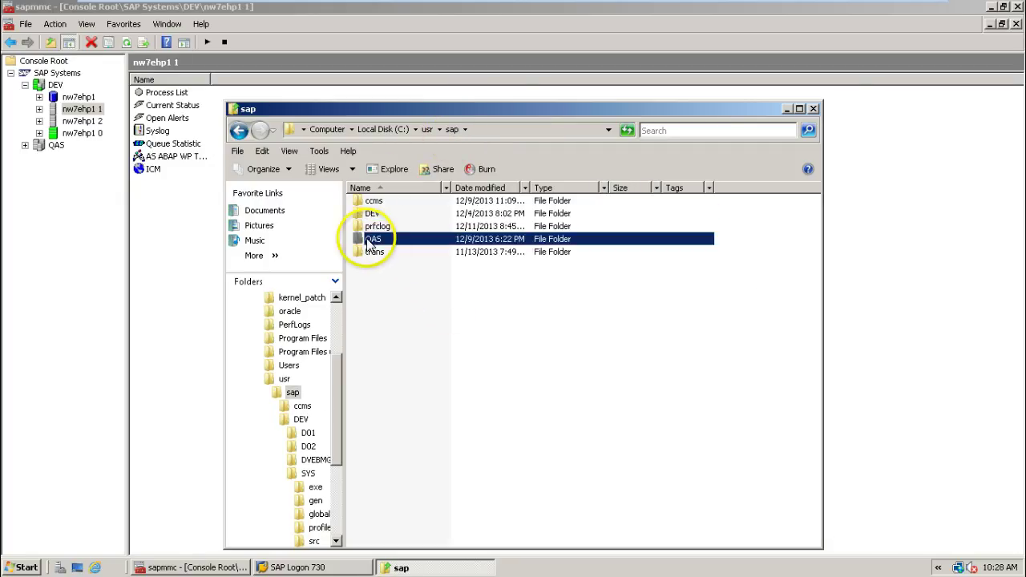
double_click(370, 241)
double_click(370, 214)
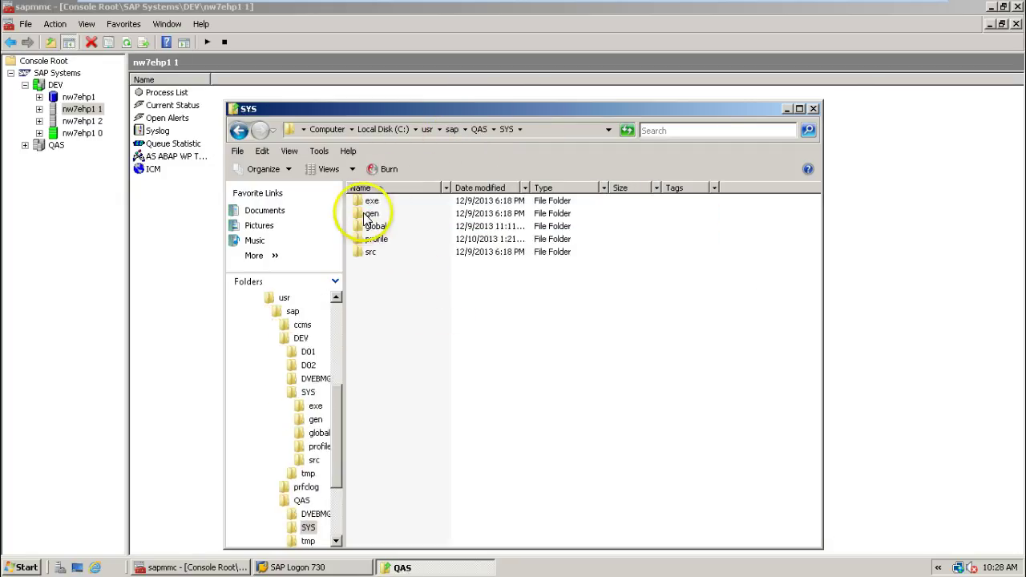
click(375, 240)
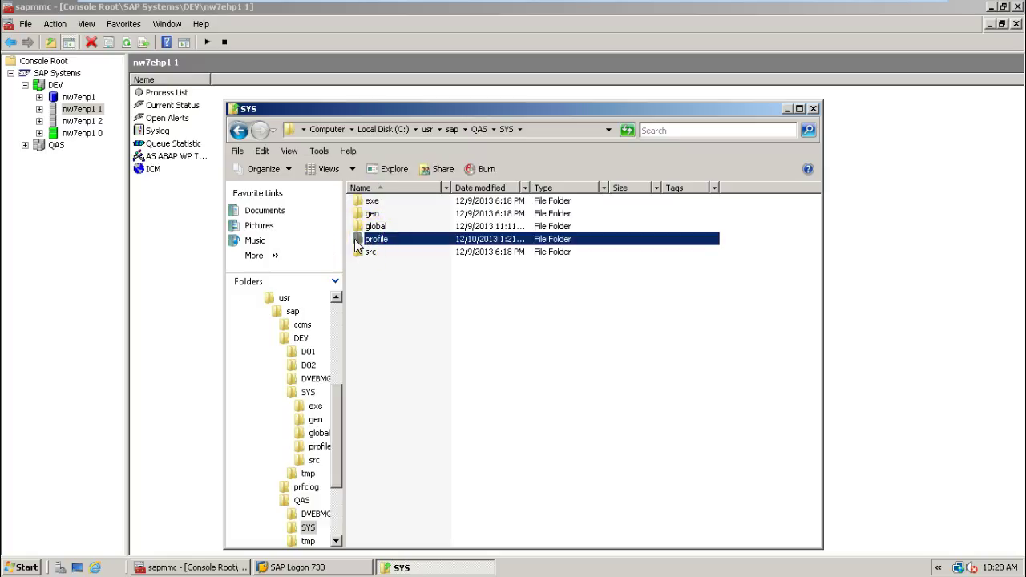
double_click(359, 240)
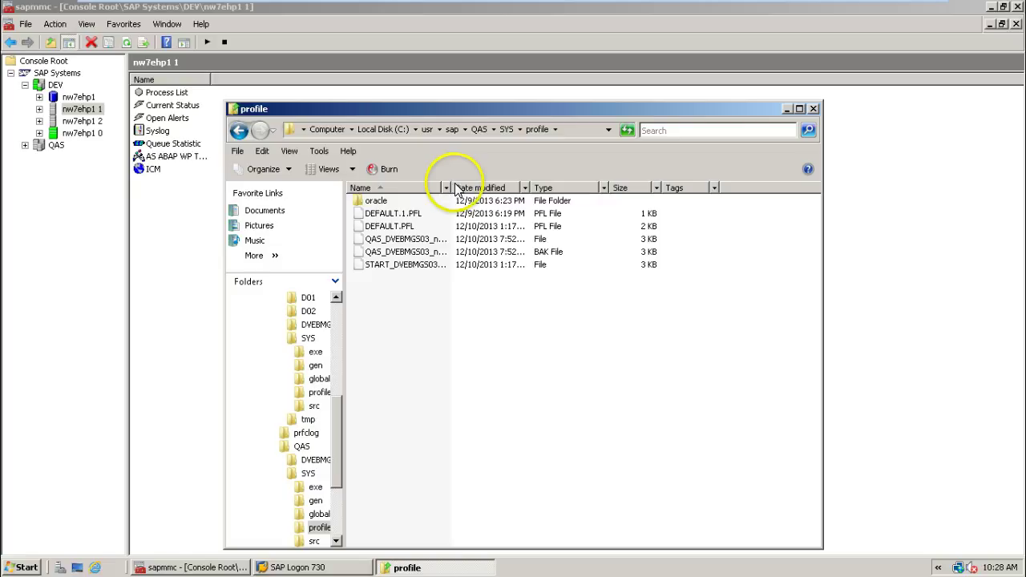
- Widen the Name column and inspect the QAS_DVEBMGS03 profile, its .BAK copy and DEFAULT.1.PFL
click(400, 267)
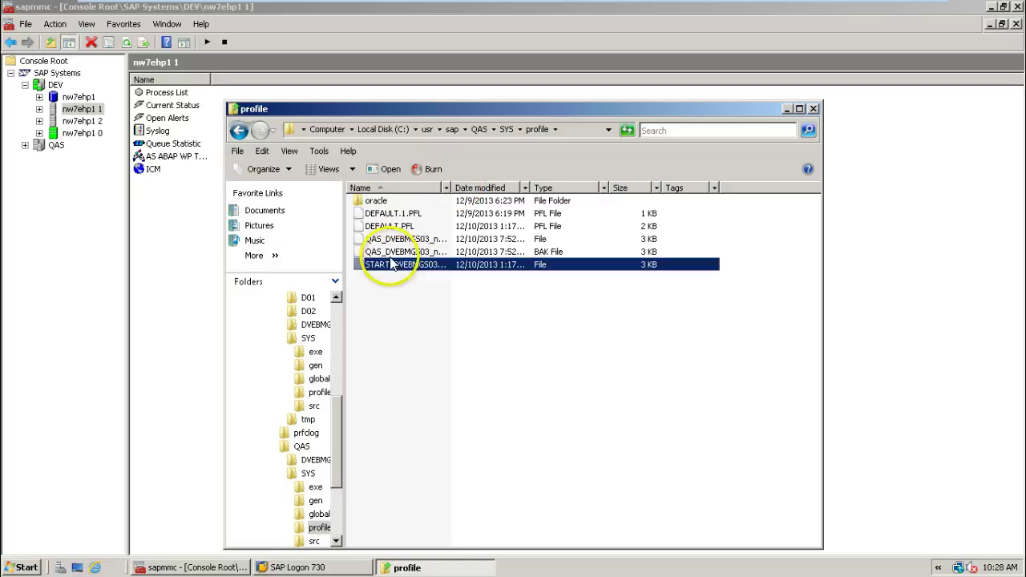
double_click(451, 189)
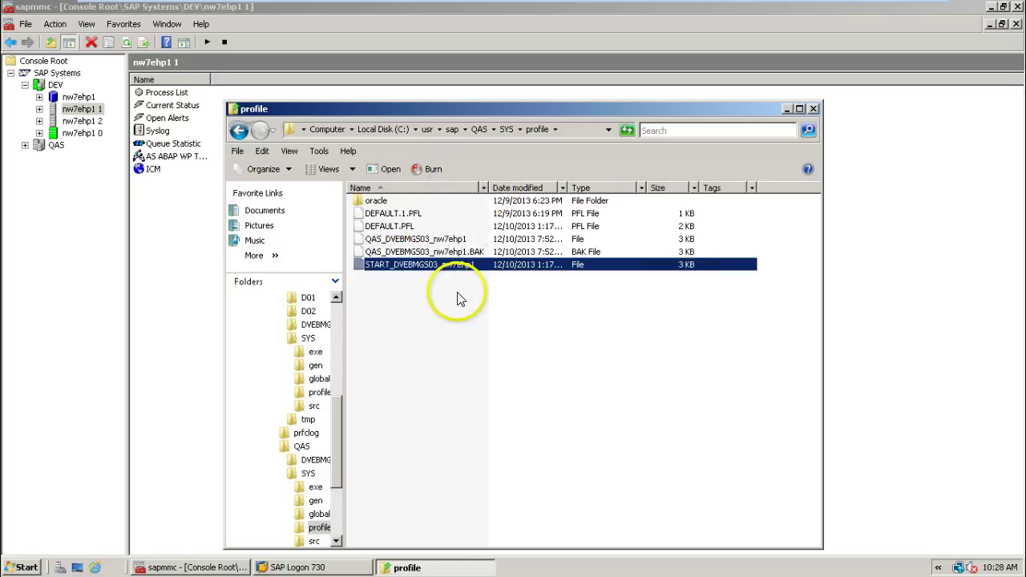
click(386, 240)
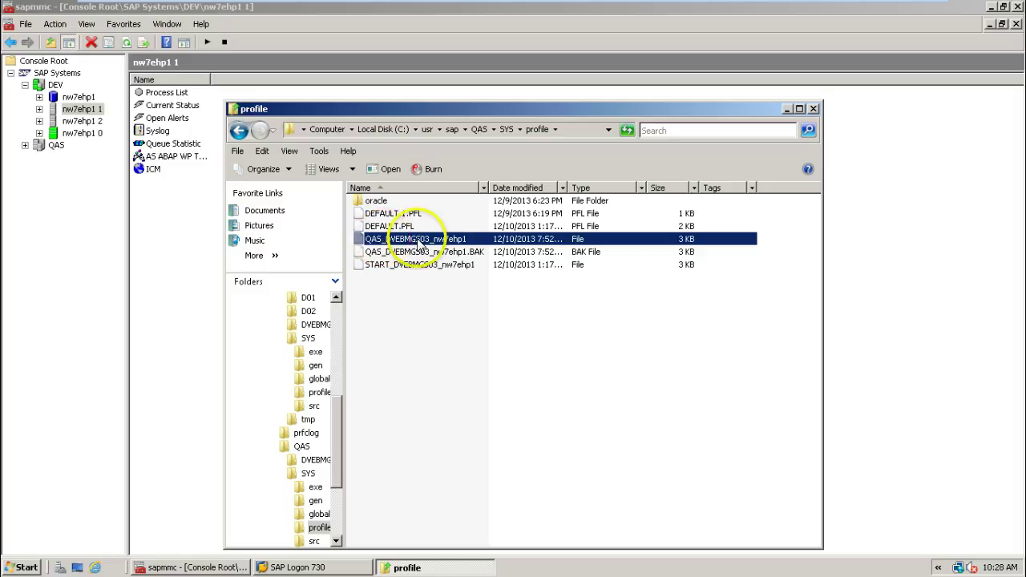
click(396, 253)
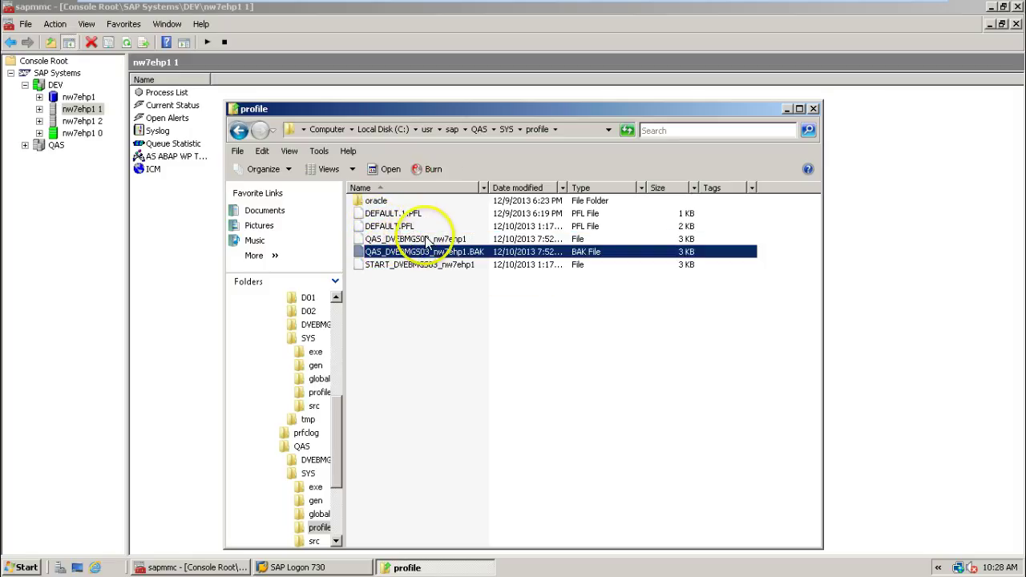
click(413, 214)
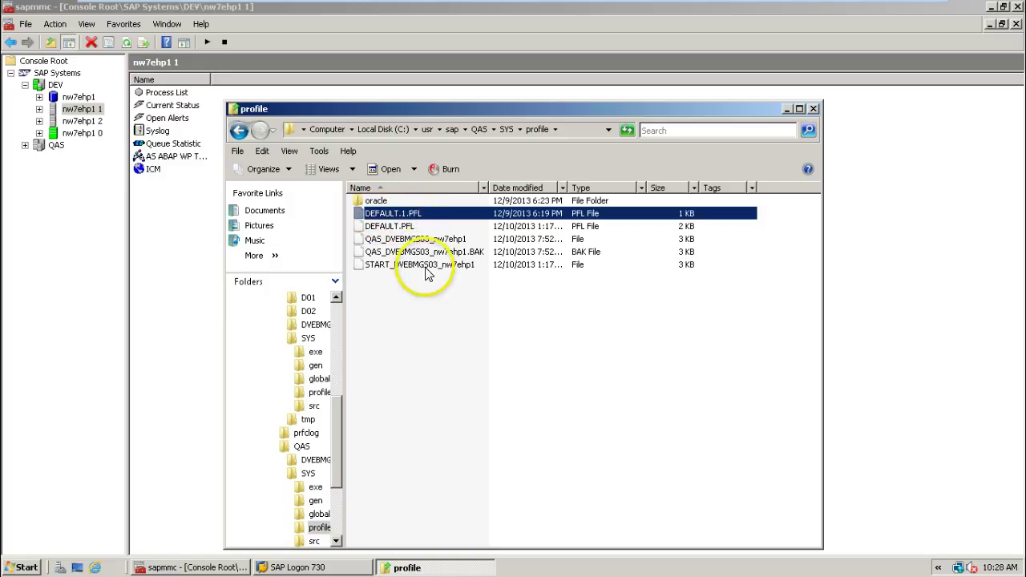
click(395, 253)
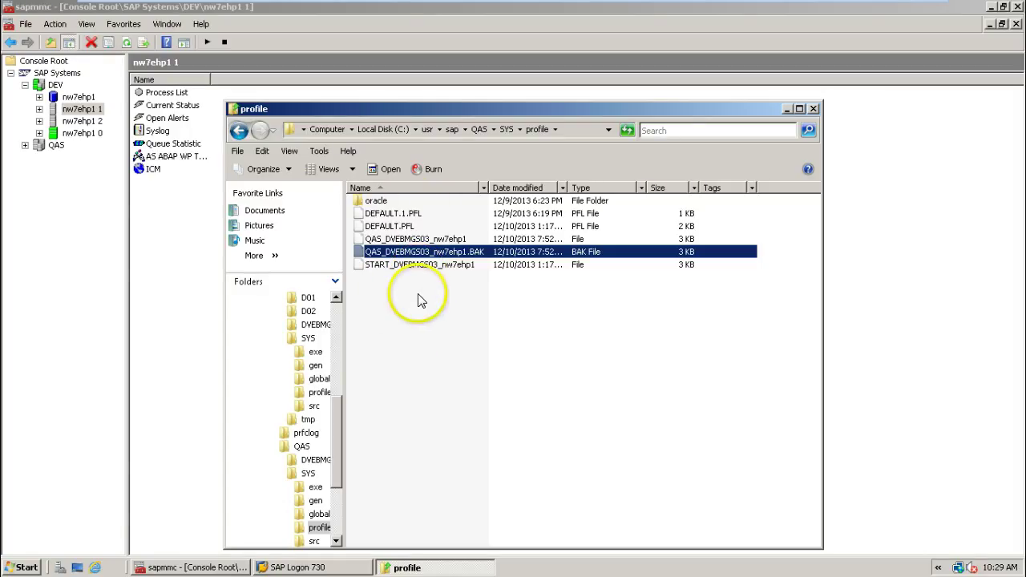
- Minimize Explorer and bring the SAP Logon 730 window to the front
click(407, 568)
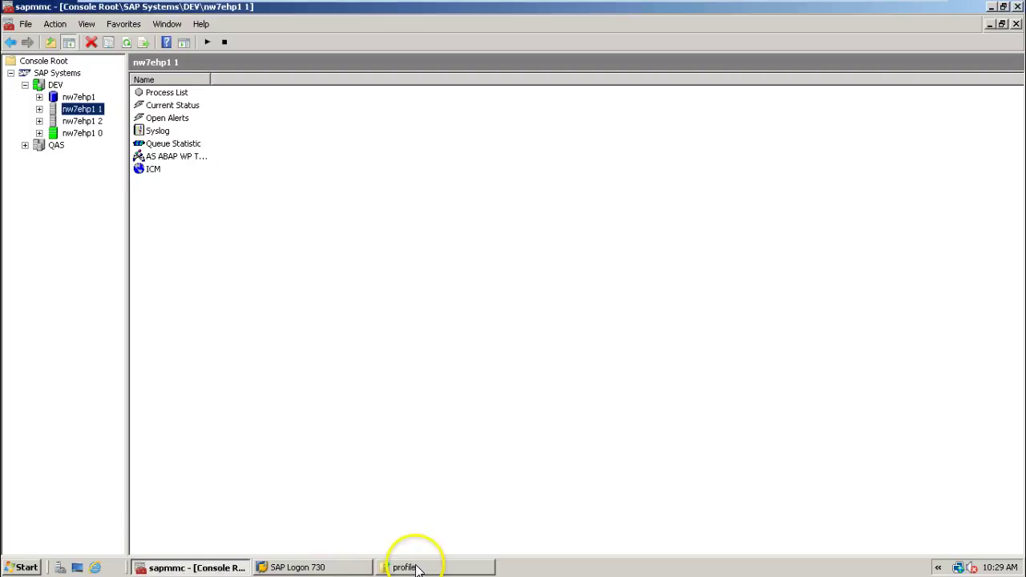
click(323, 573)
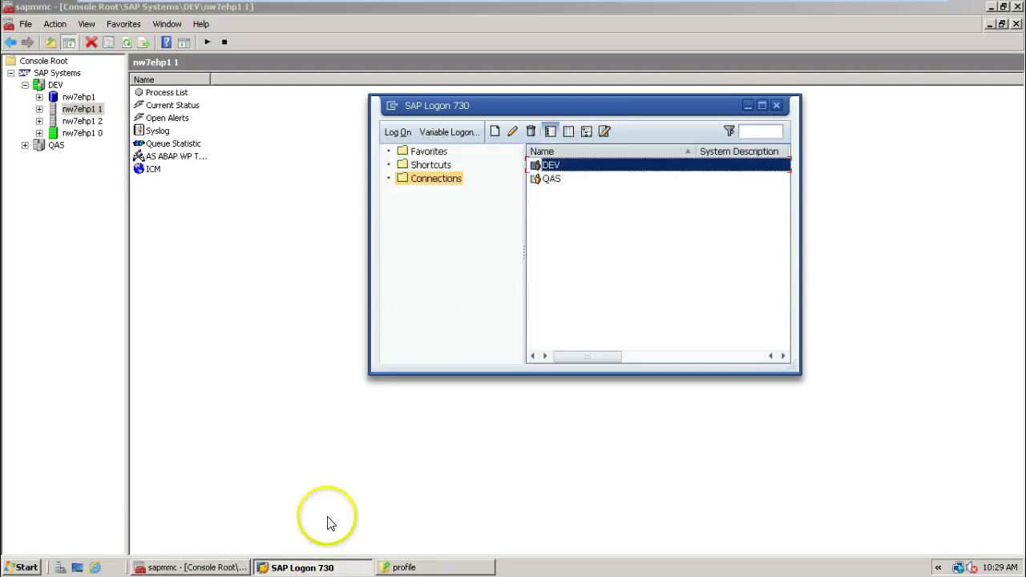
click(312, 569)
click(305, 568)
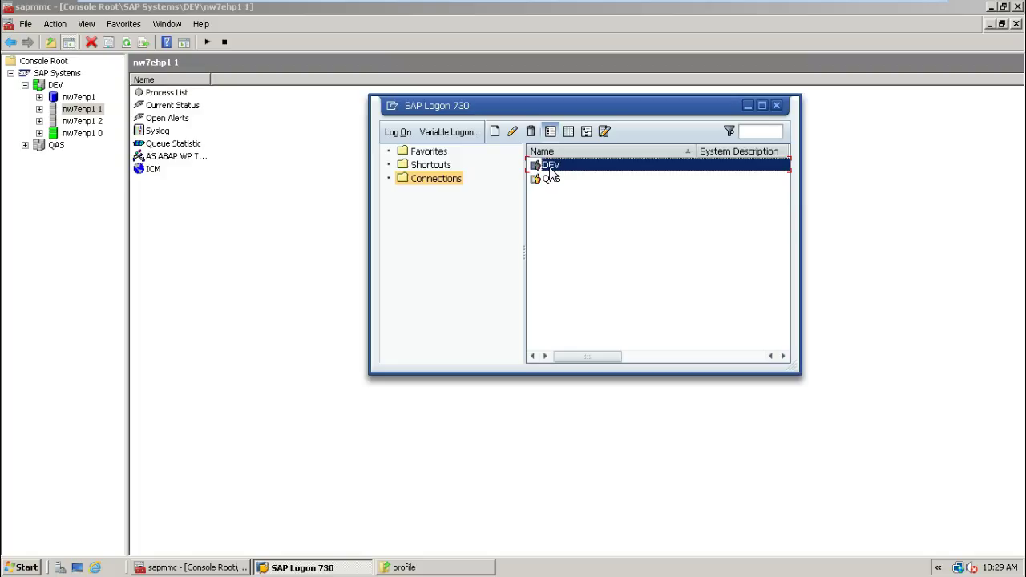
- Log on to the DEV system in client 001 with the saved user name and password
double_click(551, 171)
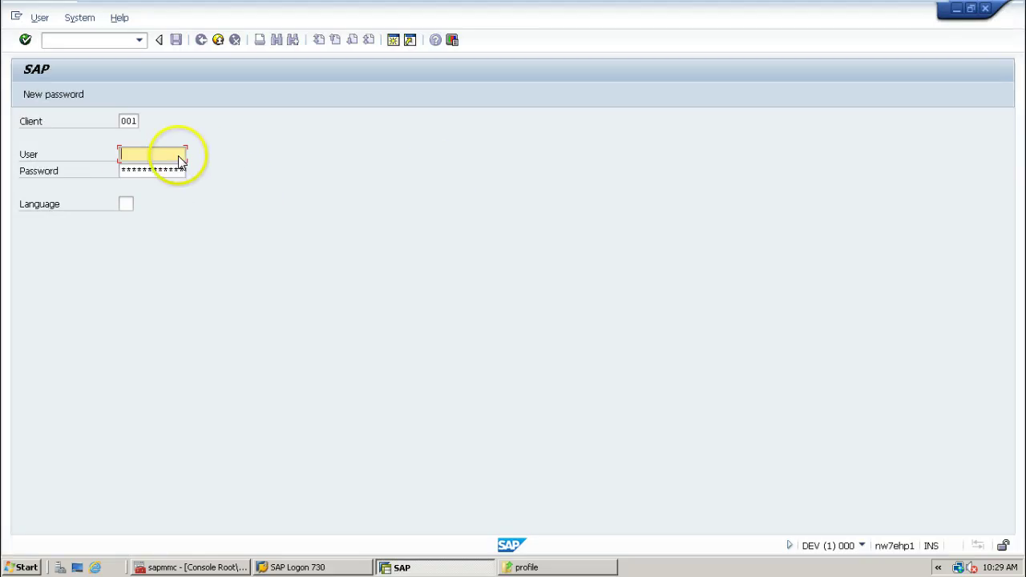
text(sap)
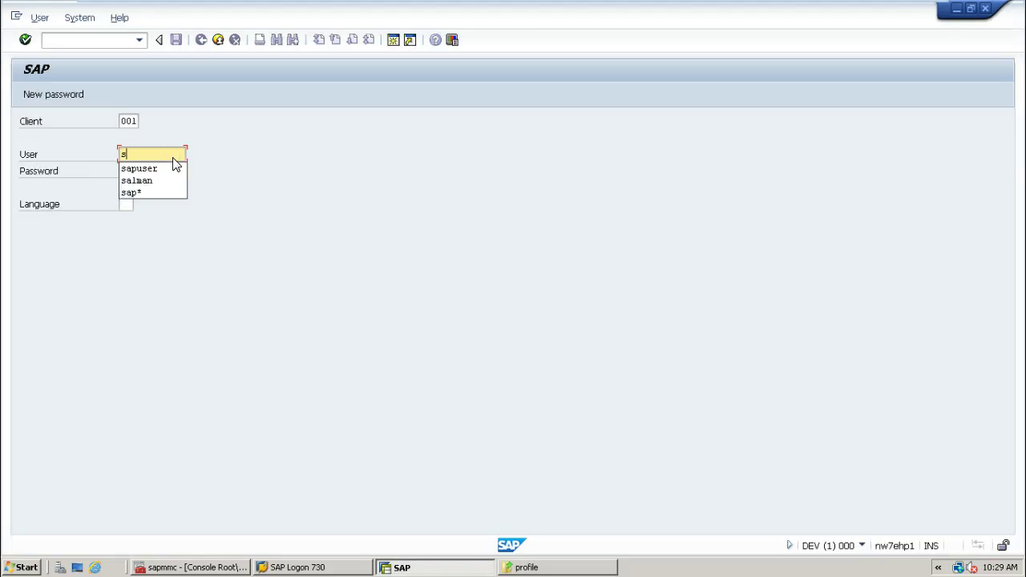
click(175, 167)
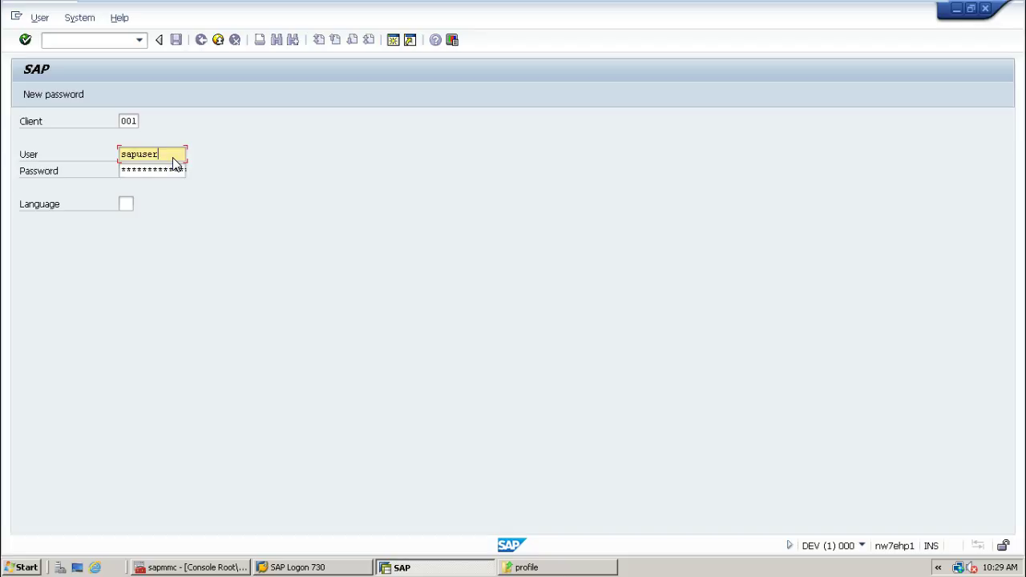
key(Tab)
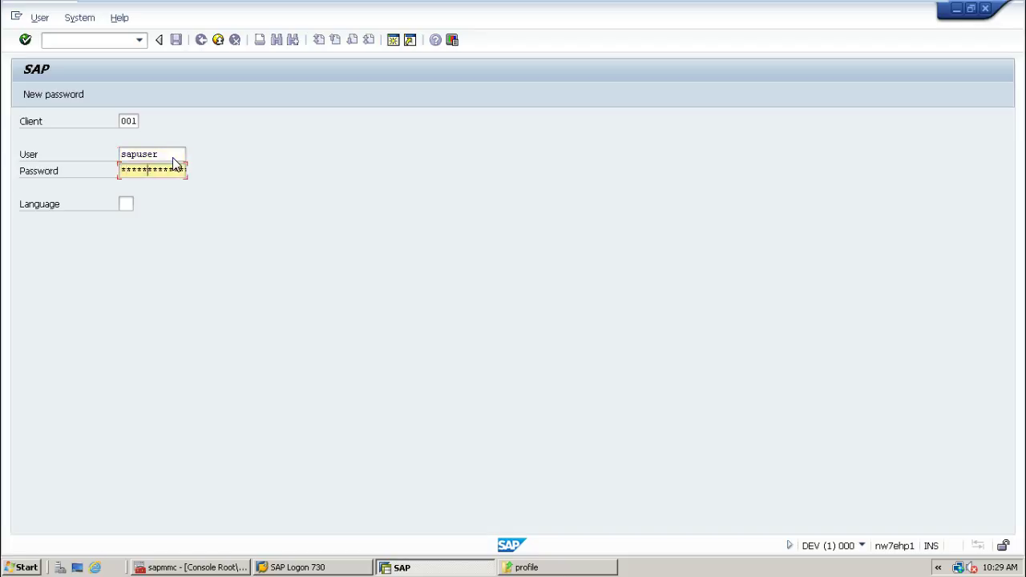
key(Return)
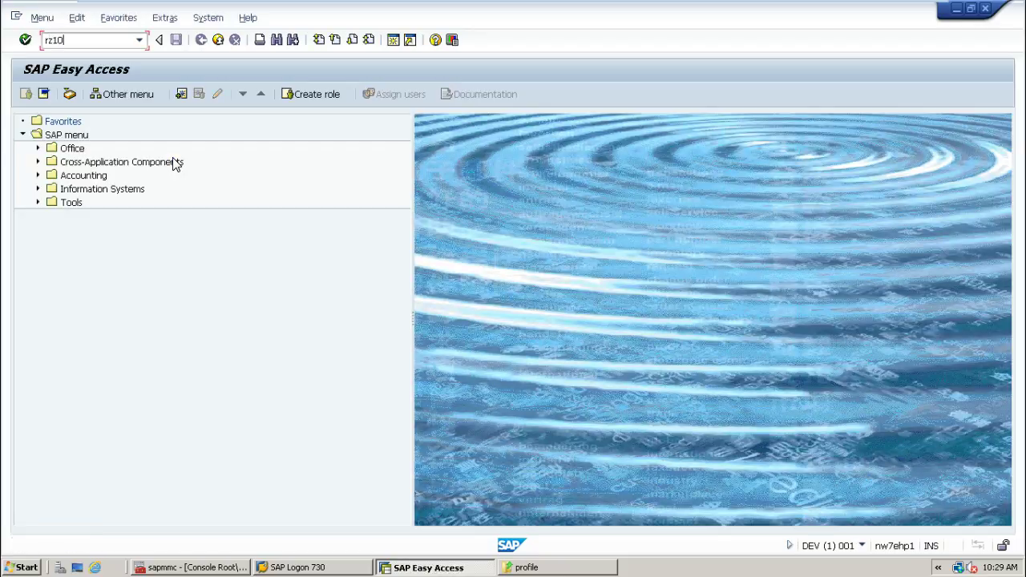
- Run RZ10 and review the Profile value list: DEV_DVEBMGS00_NW7EHP1, START_DVEBMGS00_NW7EHP1 and DEFAULT
key(Return)
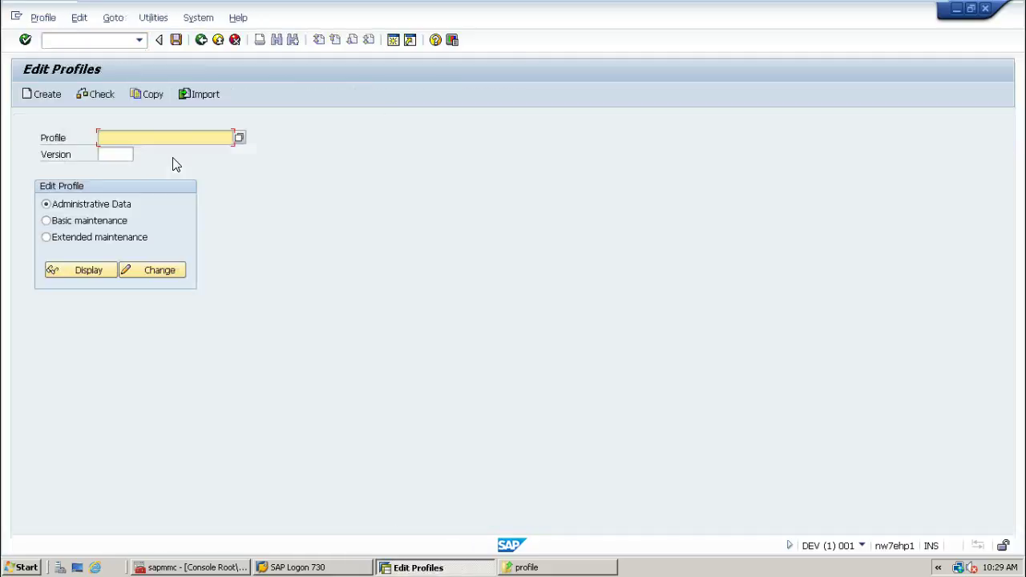
click(239, 138)
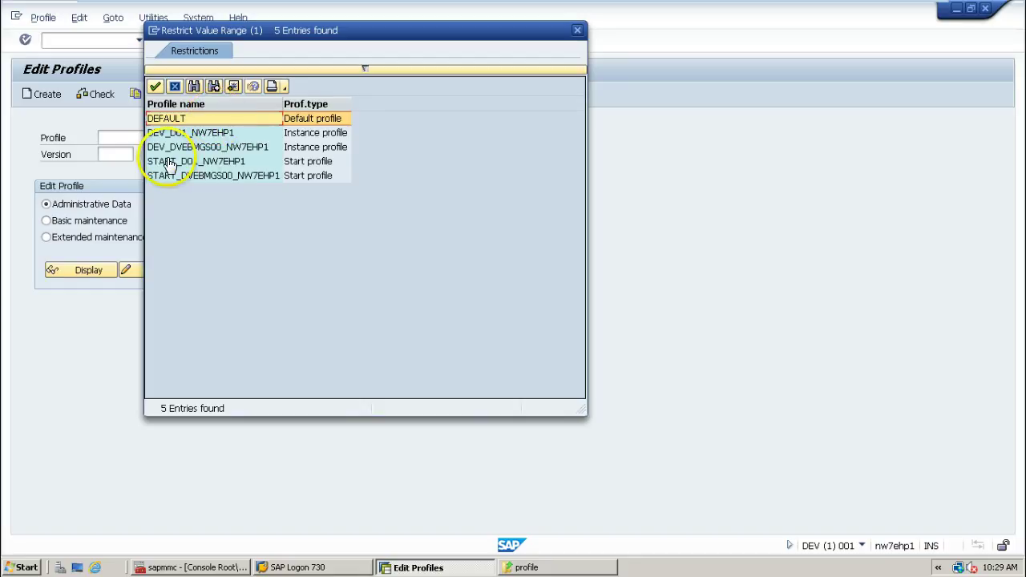
click(245, 148)
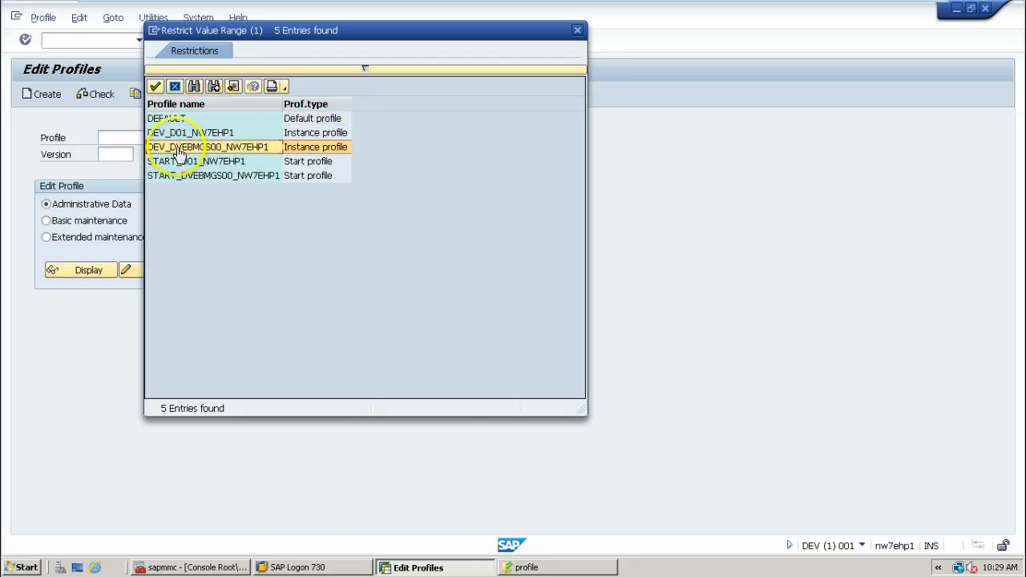
click(193, 177)
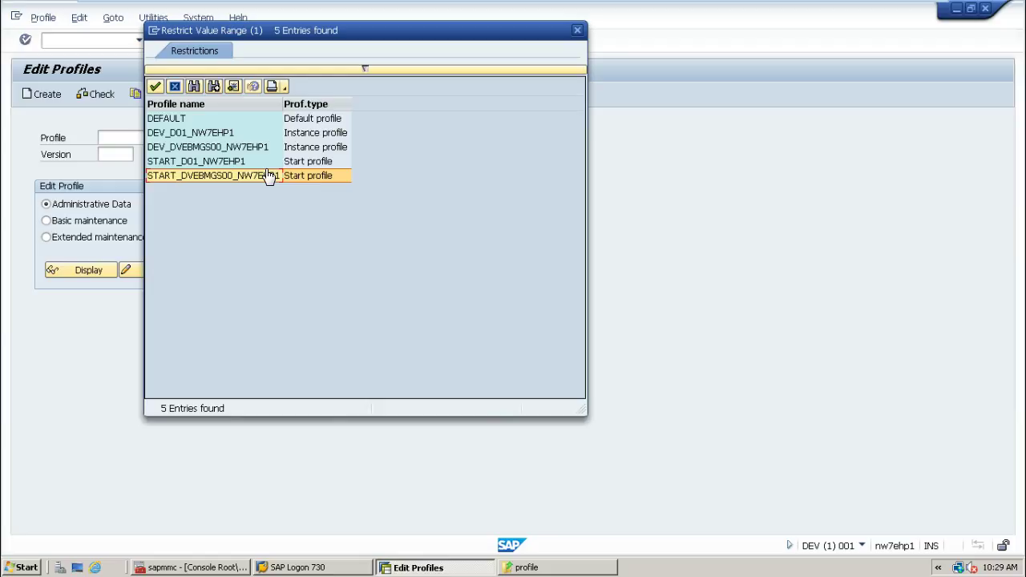
click(204, 230)
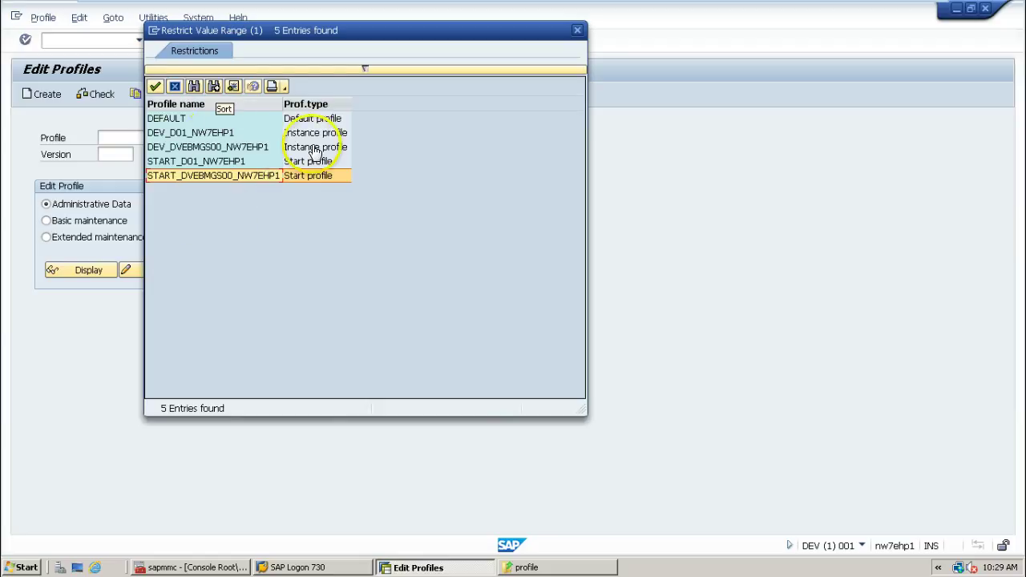
click(217, 213)
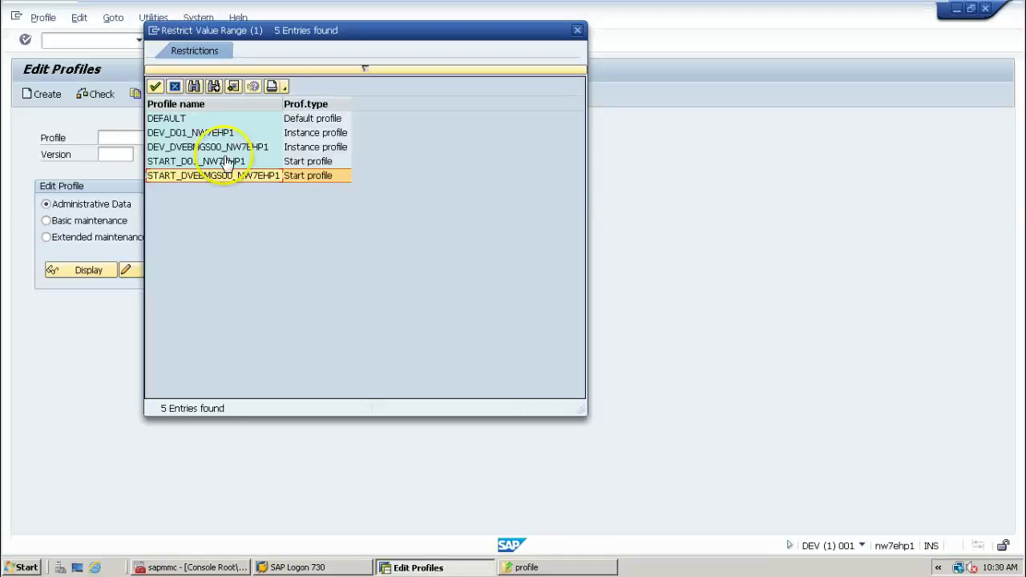
click(179, 120)
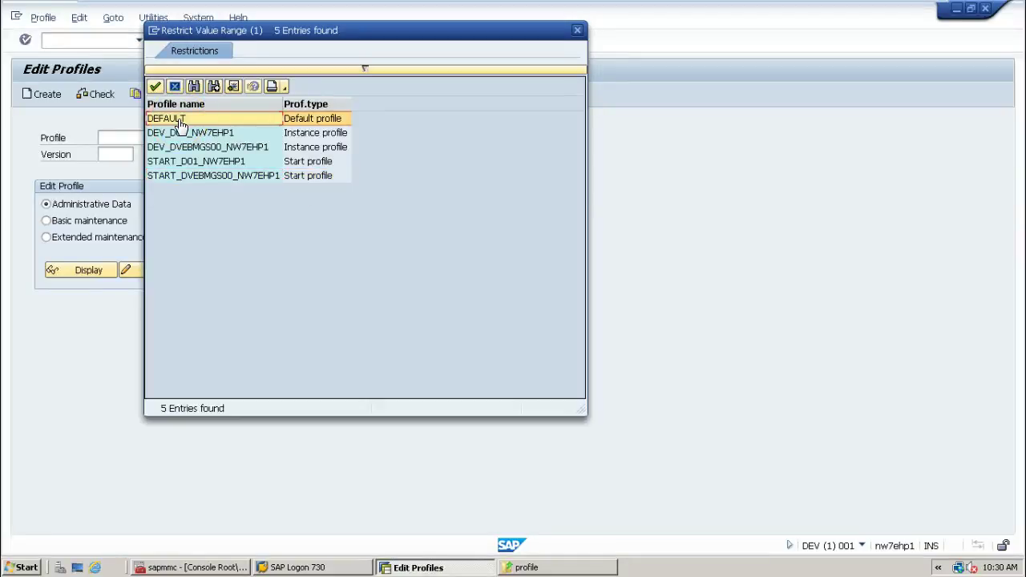